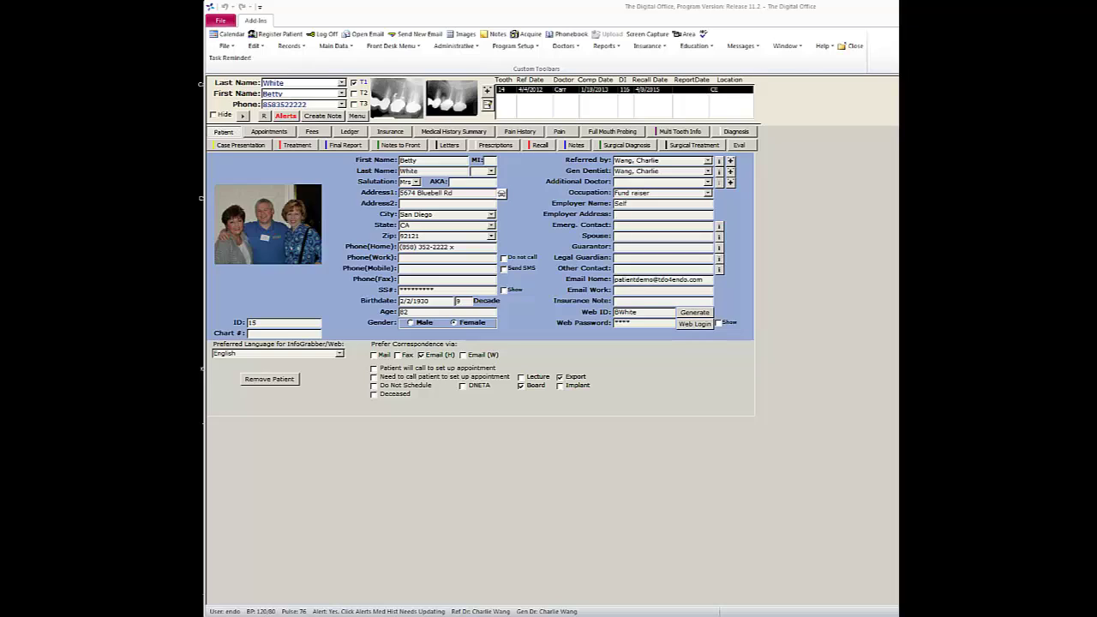
- Start a patient letter, trying Huffaker 4 Images, then settle on the Huffaker Postop Report MOLAR template
click(449, 147)
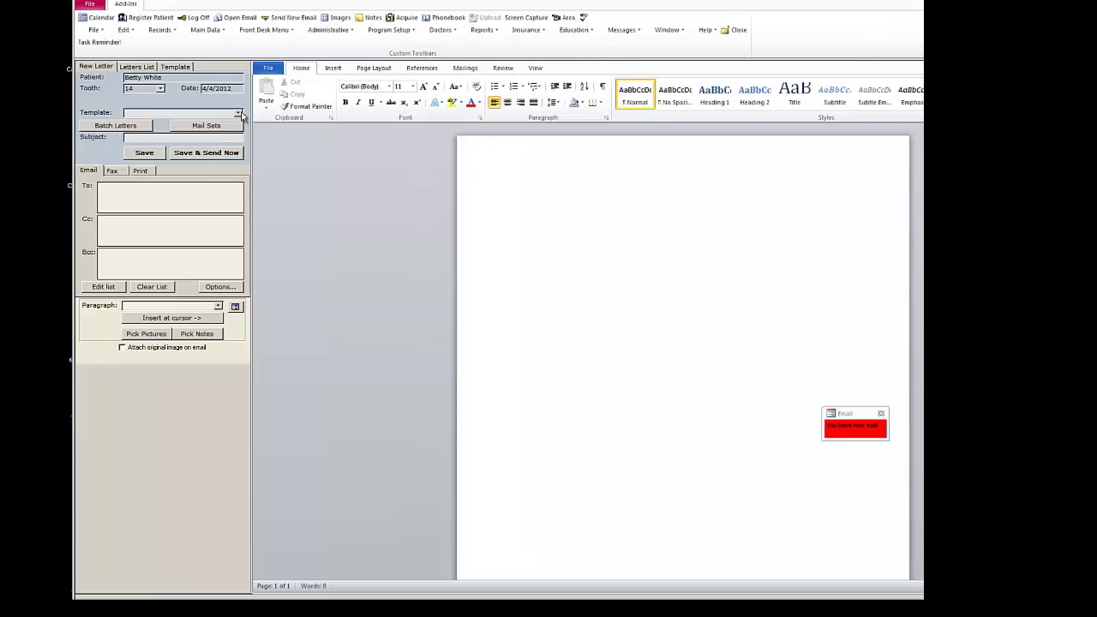
click(238, 114)
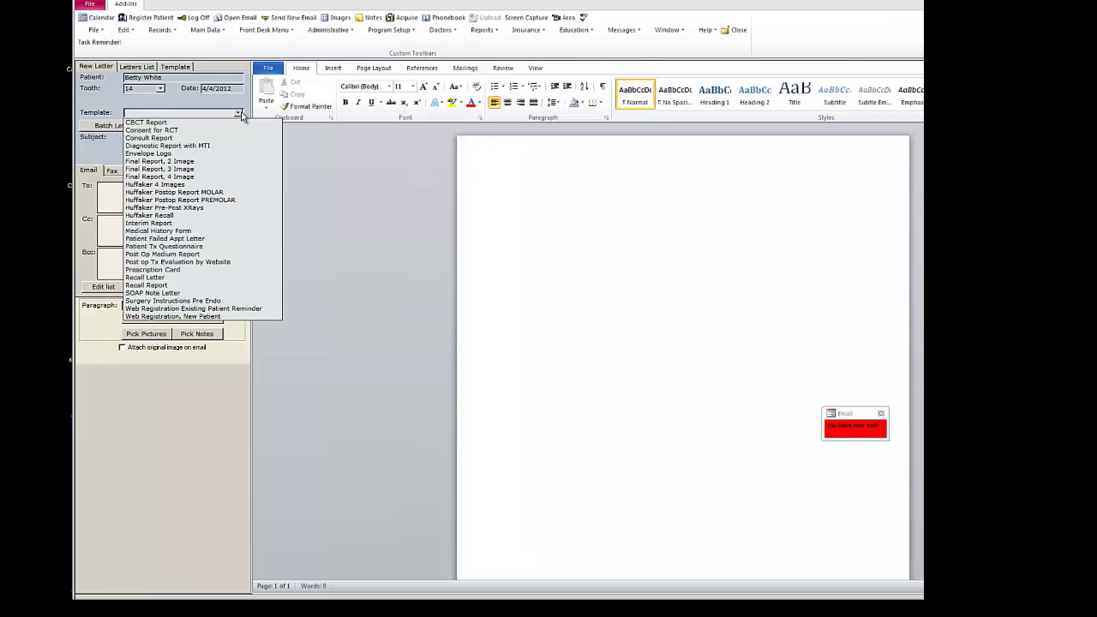
click(221, 186)
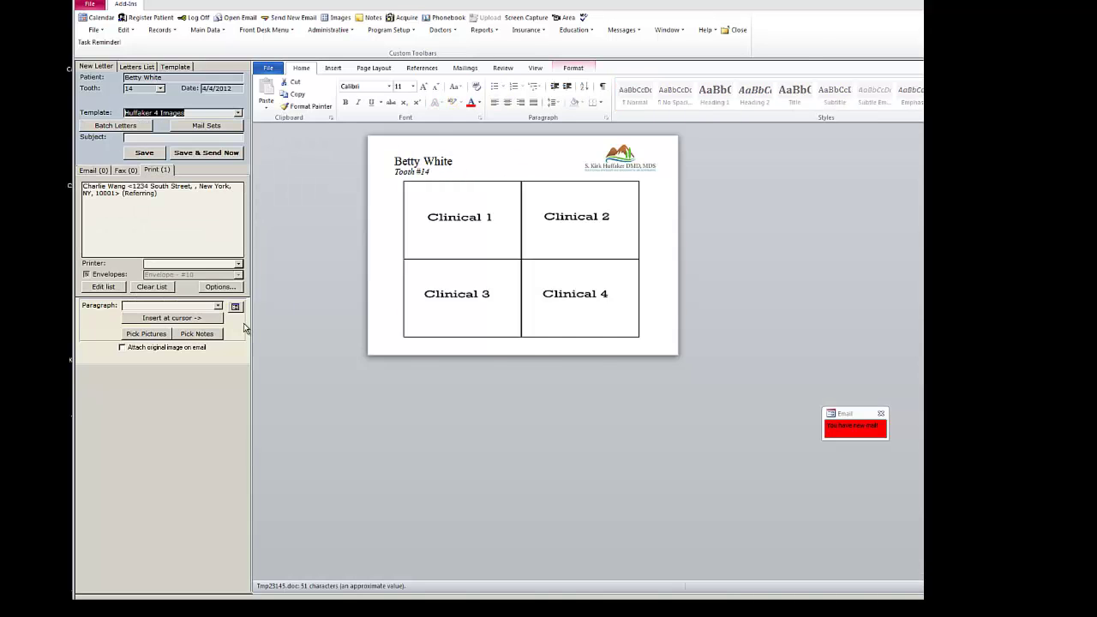
click(238, 114)
click(232, 194)
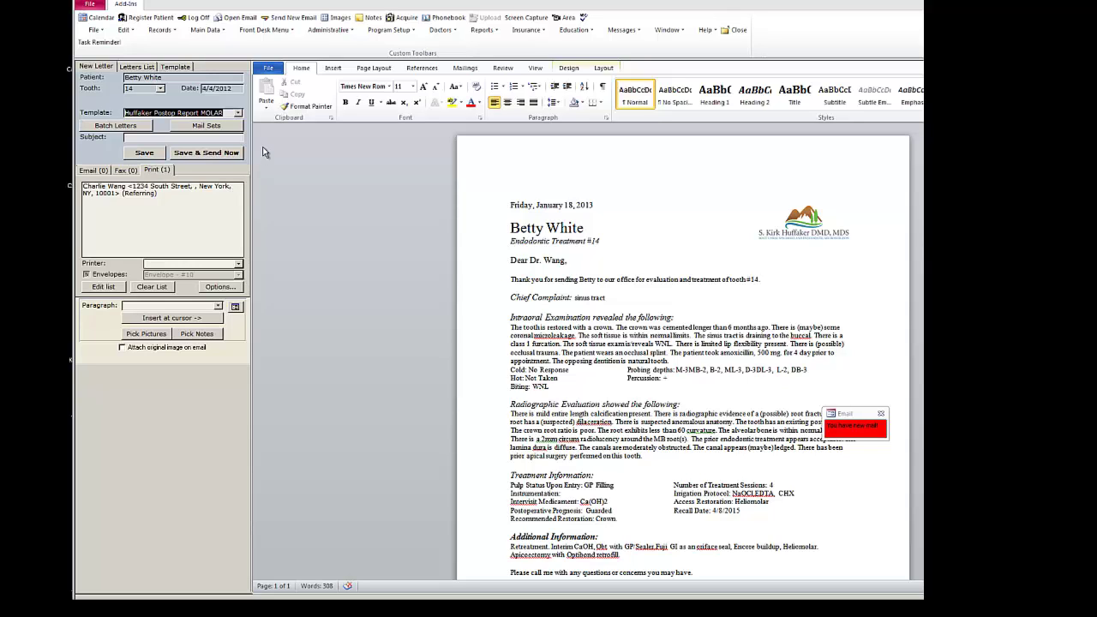
- Open the Reports-Letters Map via Edit Control Table's Application Settings, Letter Module Properties
click(355, 32)
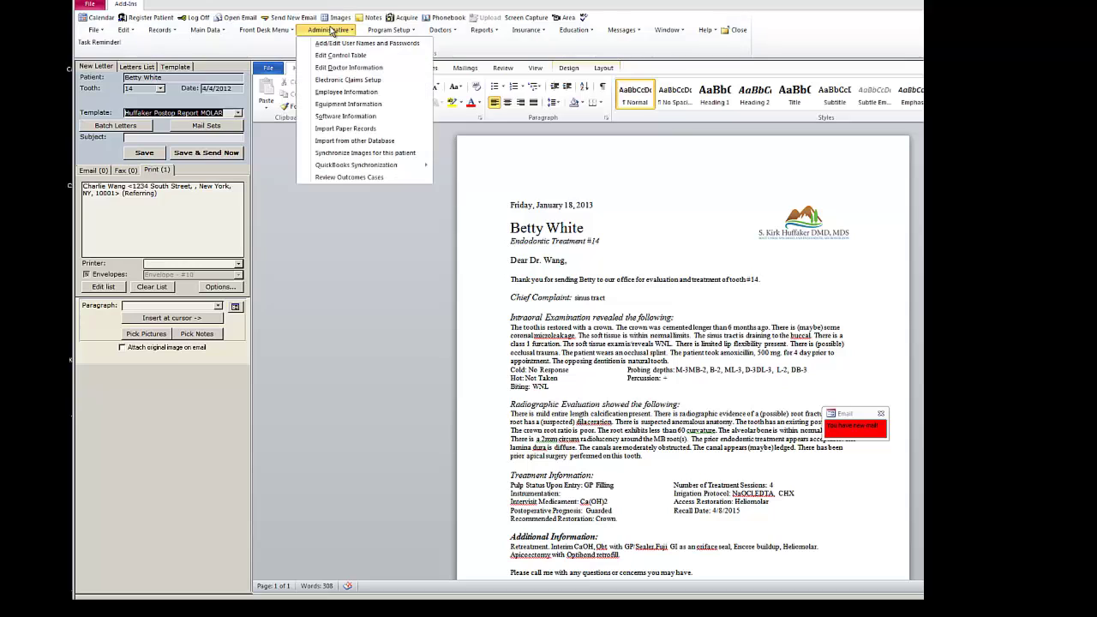
click(338, 55)
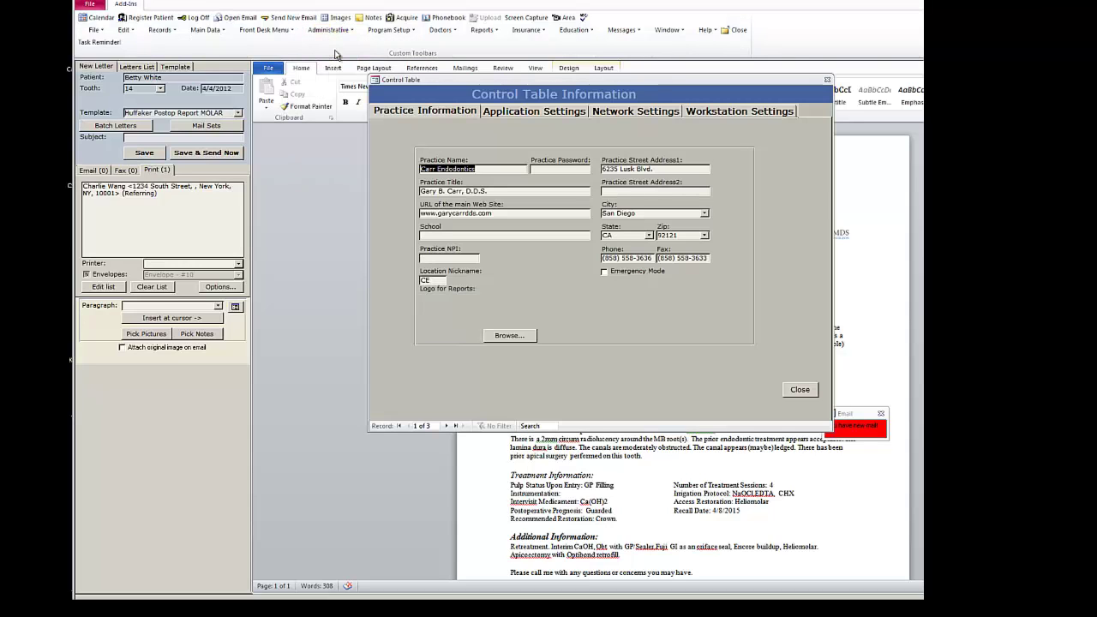
click(568, 113)
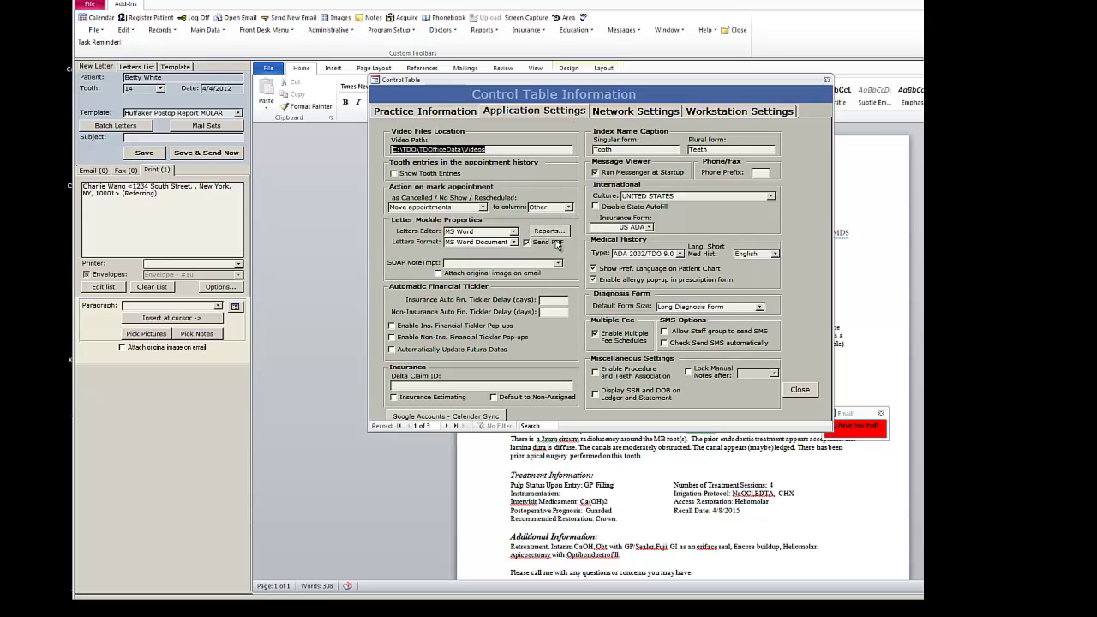
click(556, 233)
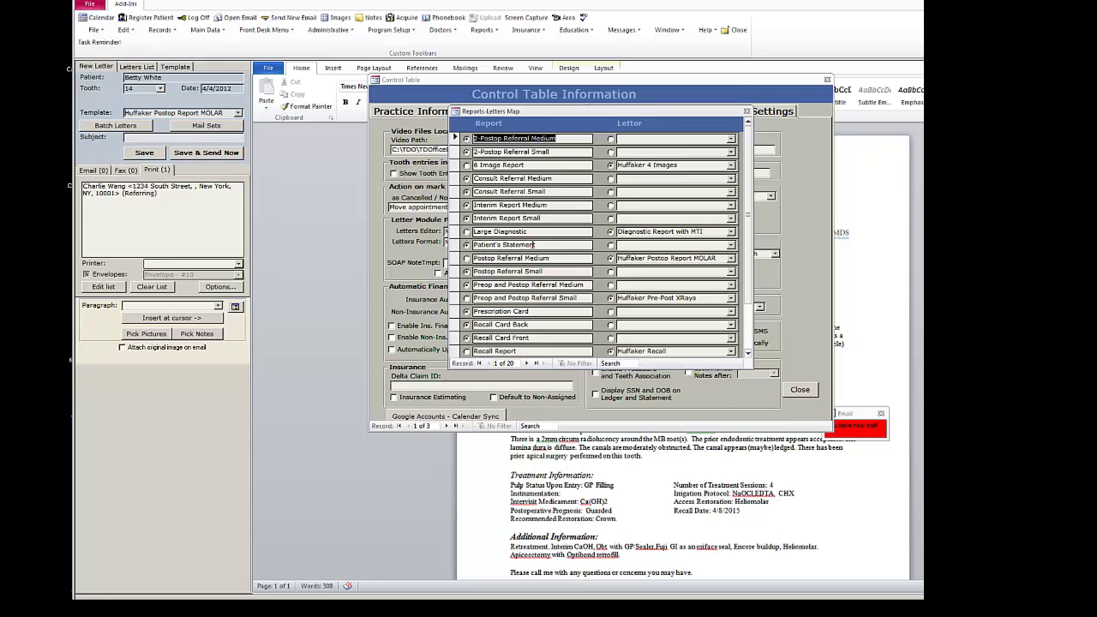
- Link the 6 Image Report to Huffaker 4 Images, check Large Diagnostic and Postop Referral Medium, then close
click(466, 166)
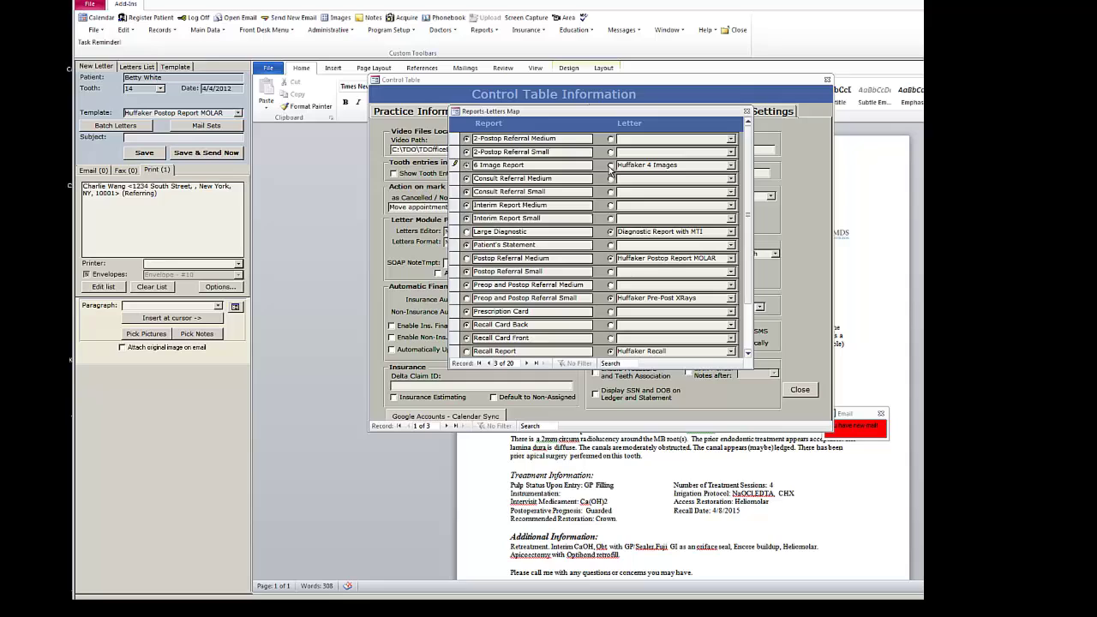
click(610, 165)
click(611, 233)
click(611, 261)
click(747, 353)
click(747, 353)
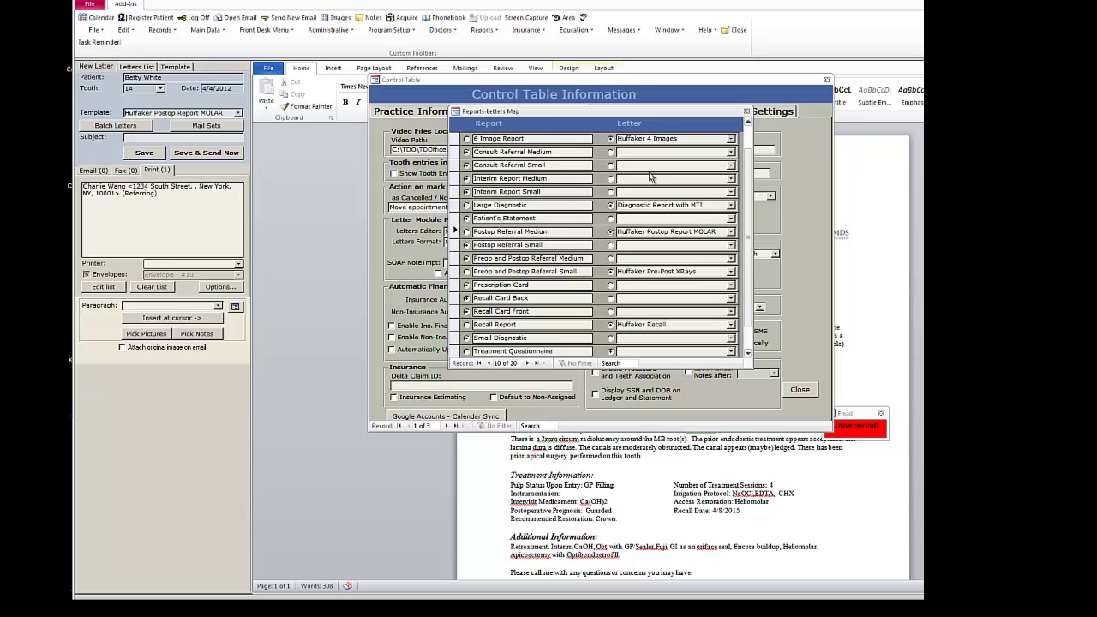
click(746, 111)
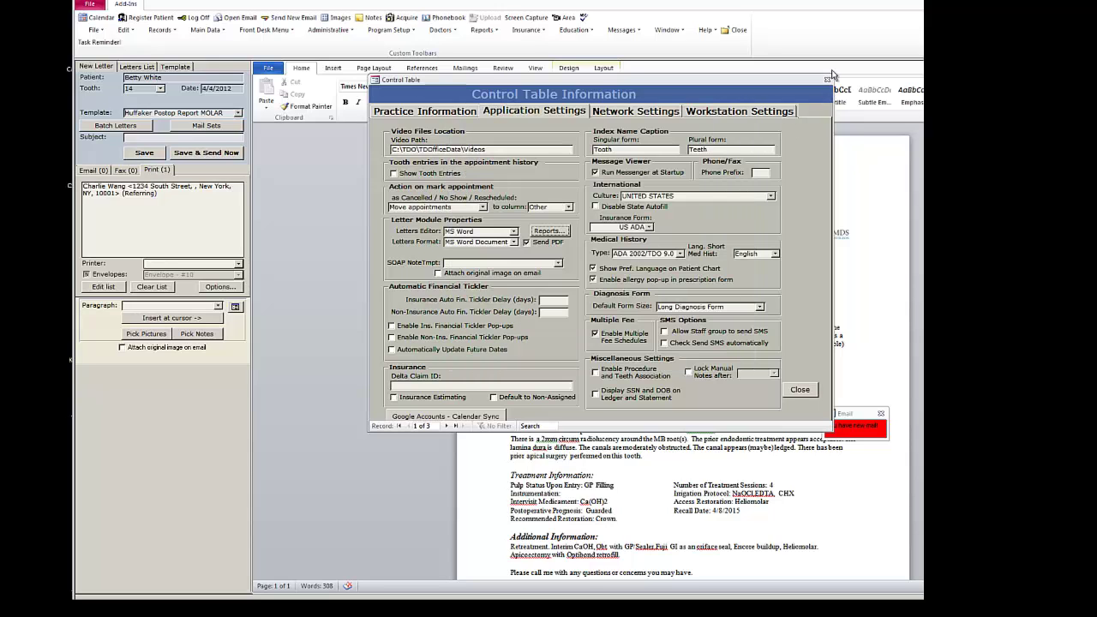
- Close the Control Table and the letter, answering the save prompt
click(827, 79)
click(730, 29)
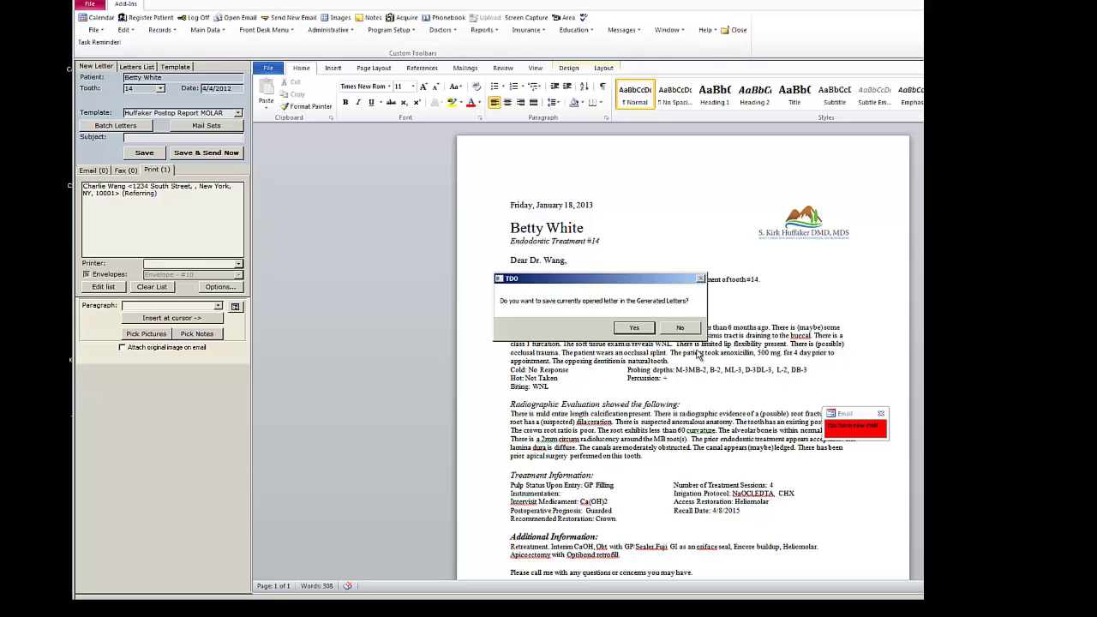
click(680, 329)
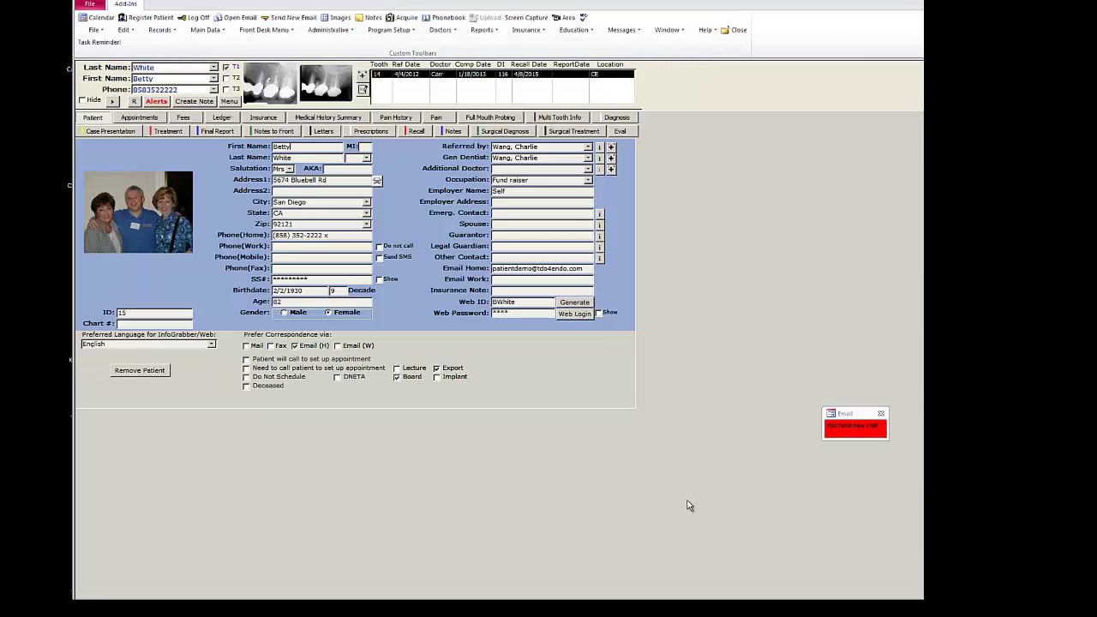
- On the Final Report, mark Preop and Postop, Postop Referral and 6 Image Report as needed
click(210, 133)
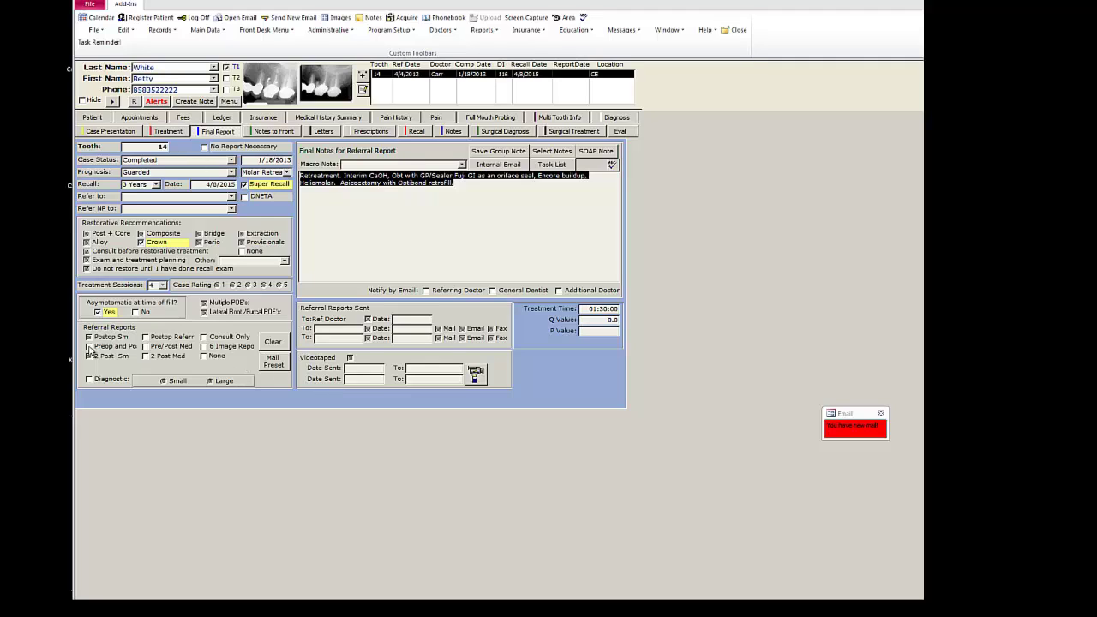
click(88, 346)
click(145, 337)
click(203, 346)
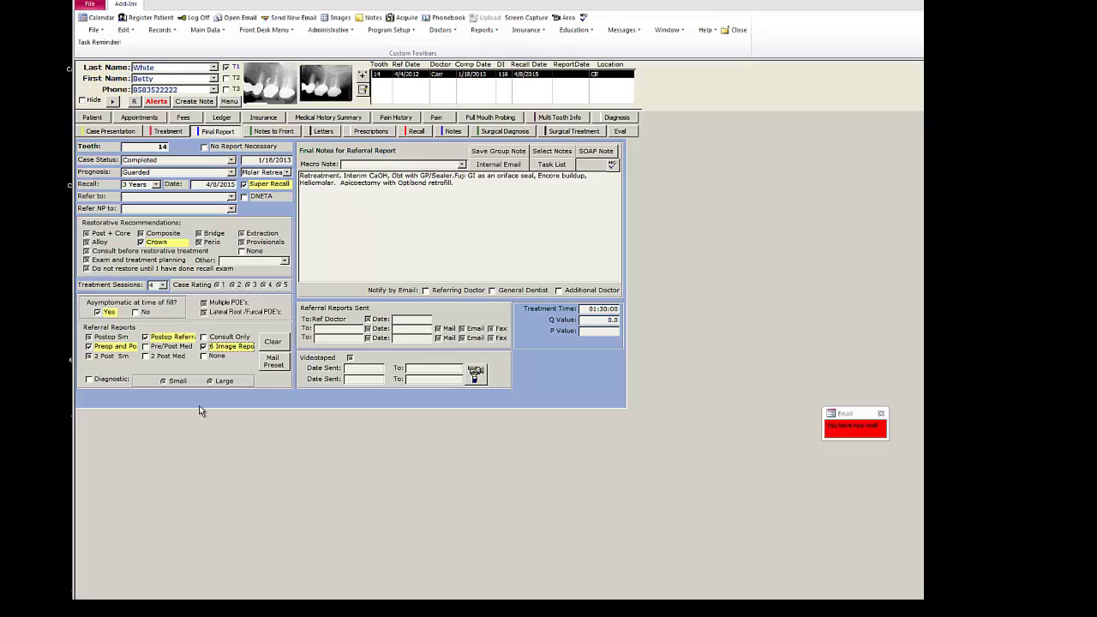
- Close the record and open Daily Reports' Reports to be Completed list, maximized
click(735, 31)
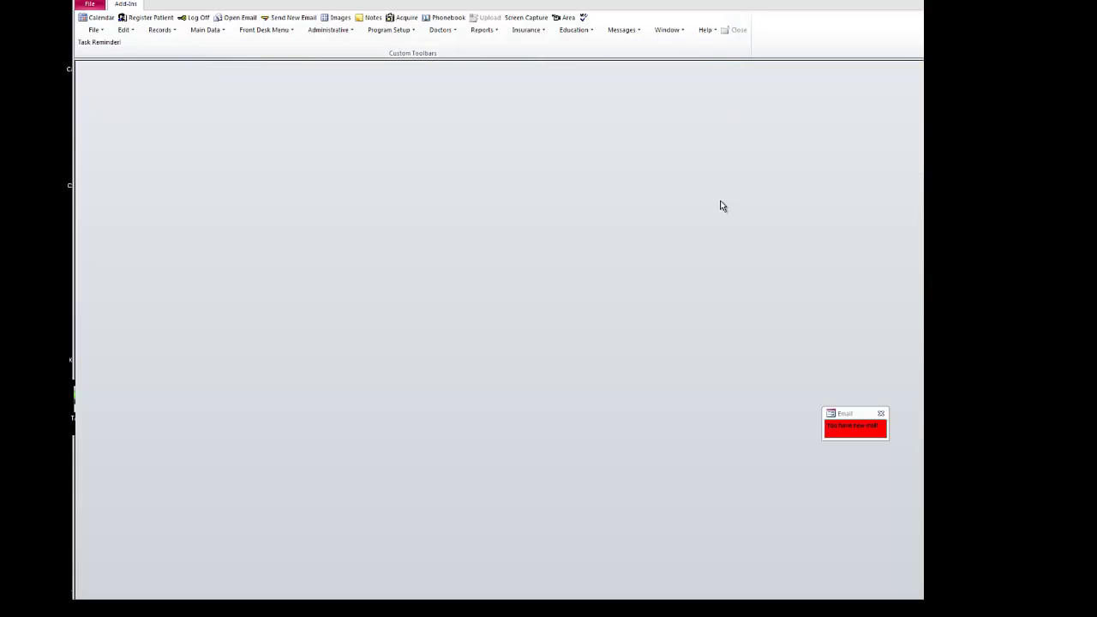
click(485, 31)
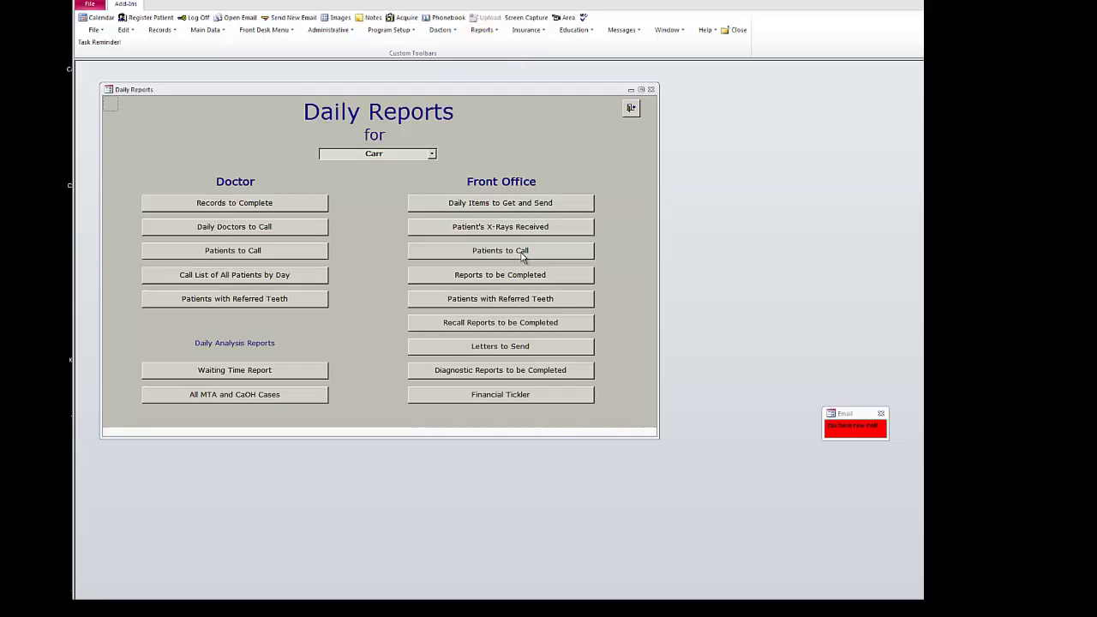
click(500, 275)
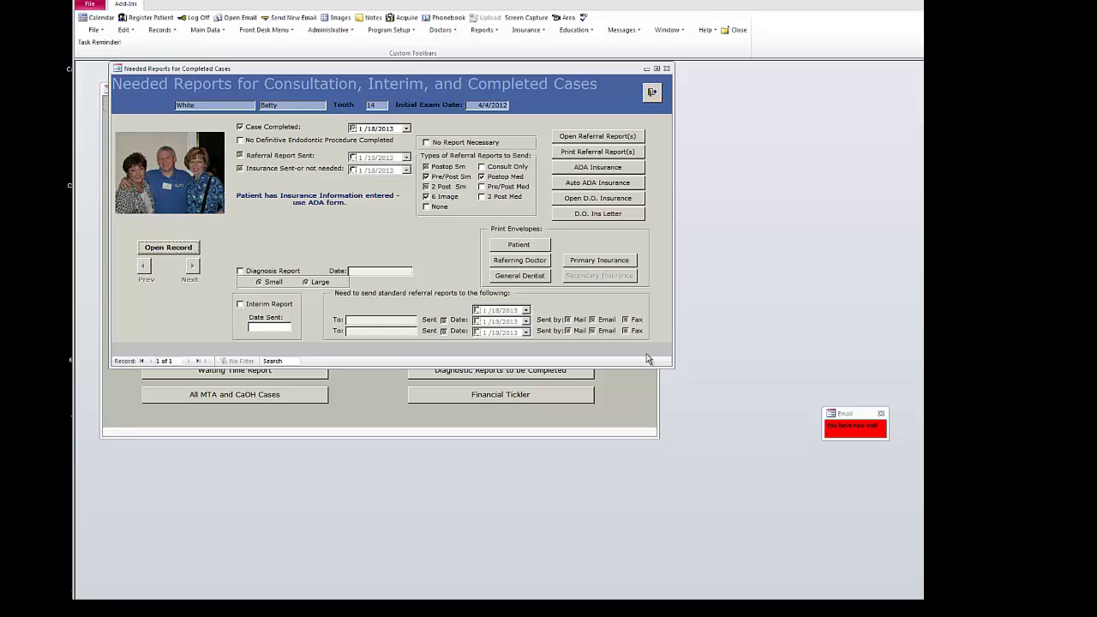
click(656, 67)
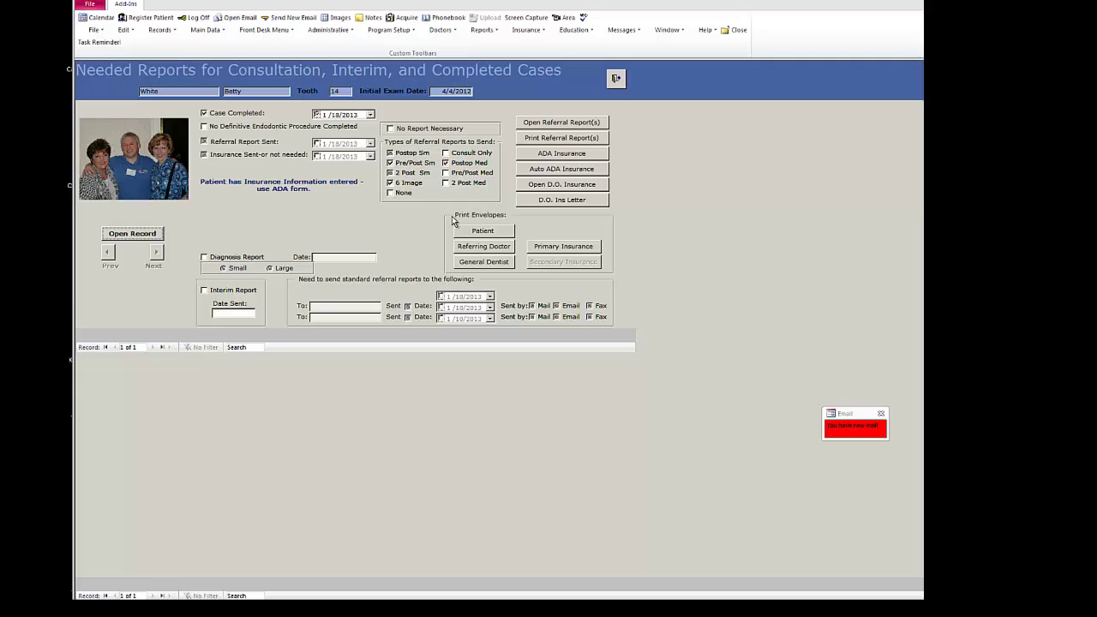
- Open the referral reports so the Postop MOLAR and Huffaker 4 Images letters generate, then review them
click(539, 127)
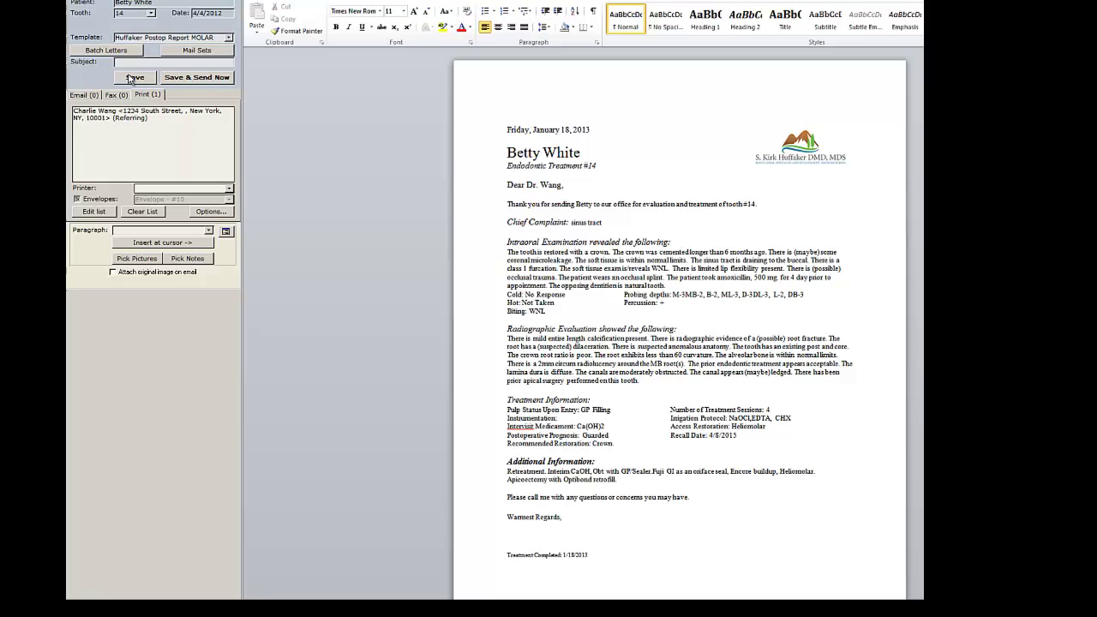
click(208, 83)
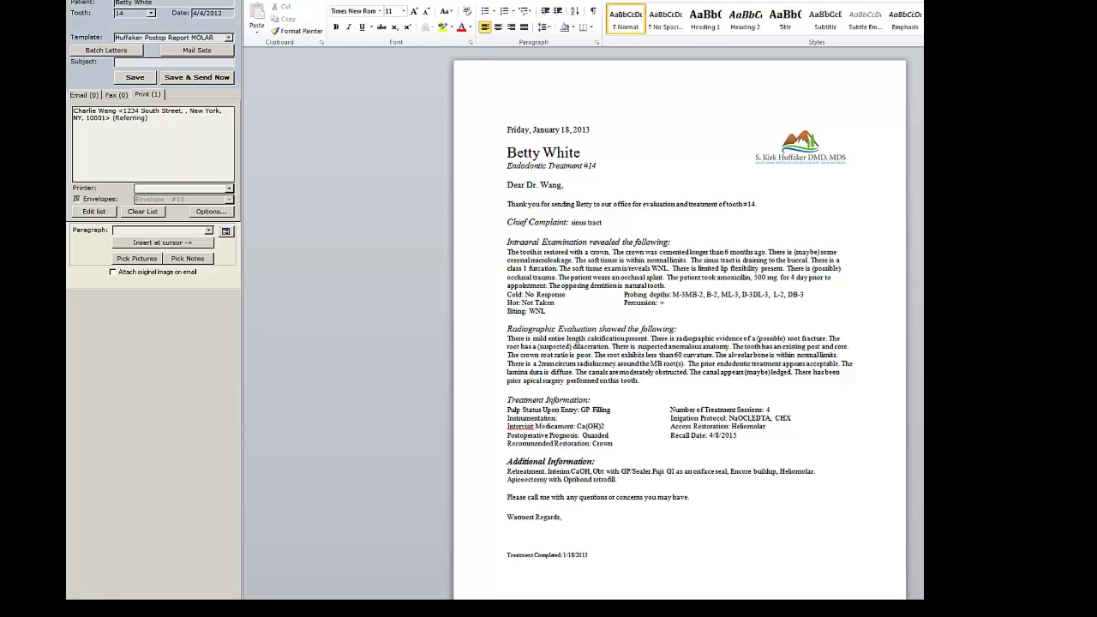